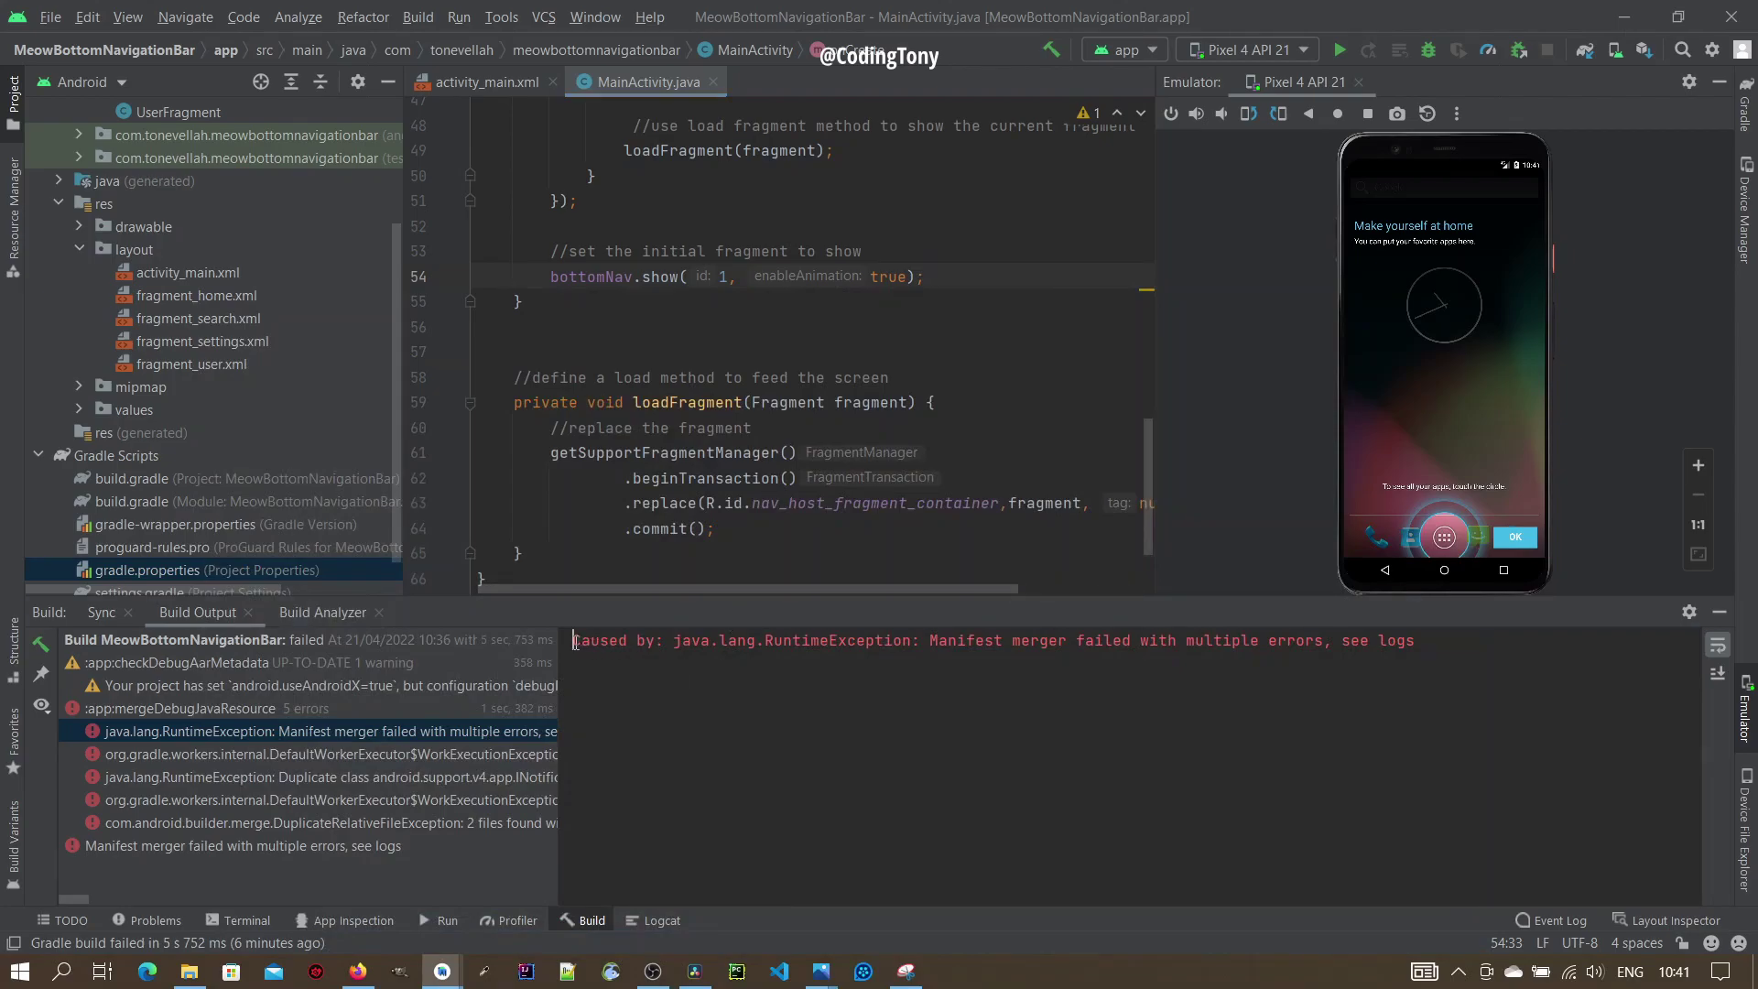
Step: Inspect the manifest merger error, then collapse and re-expand Gradle Scripts in the Project pane
{"action": "left_click_drag", "start_coordinate": [575, 641], "coordinate": [1445, 662]}
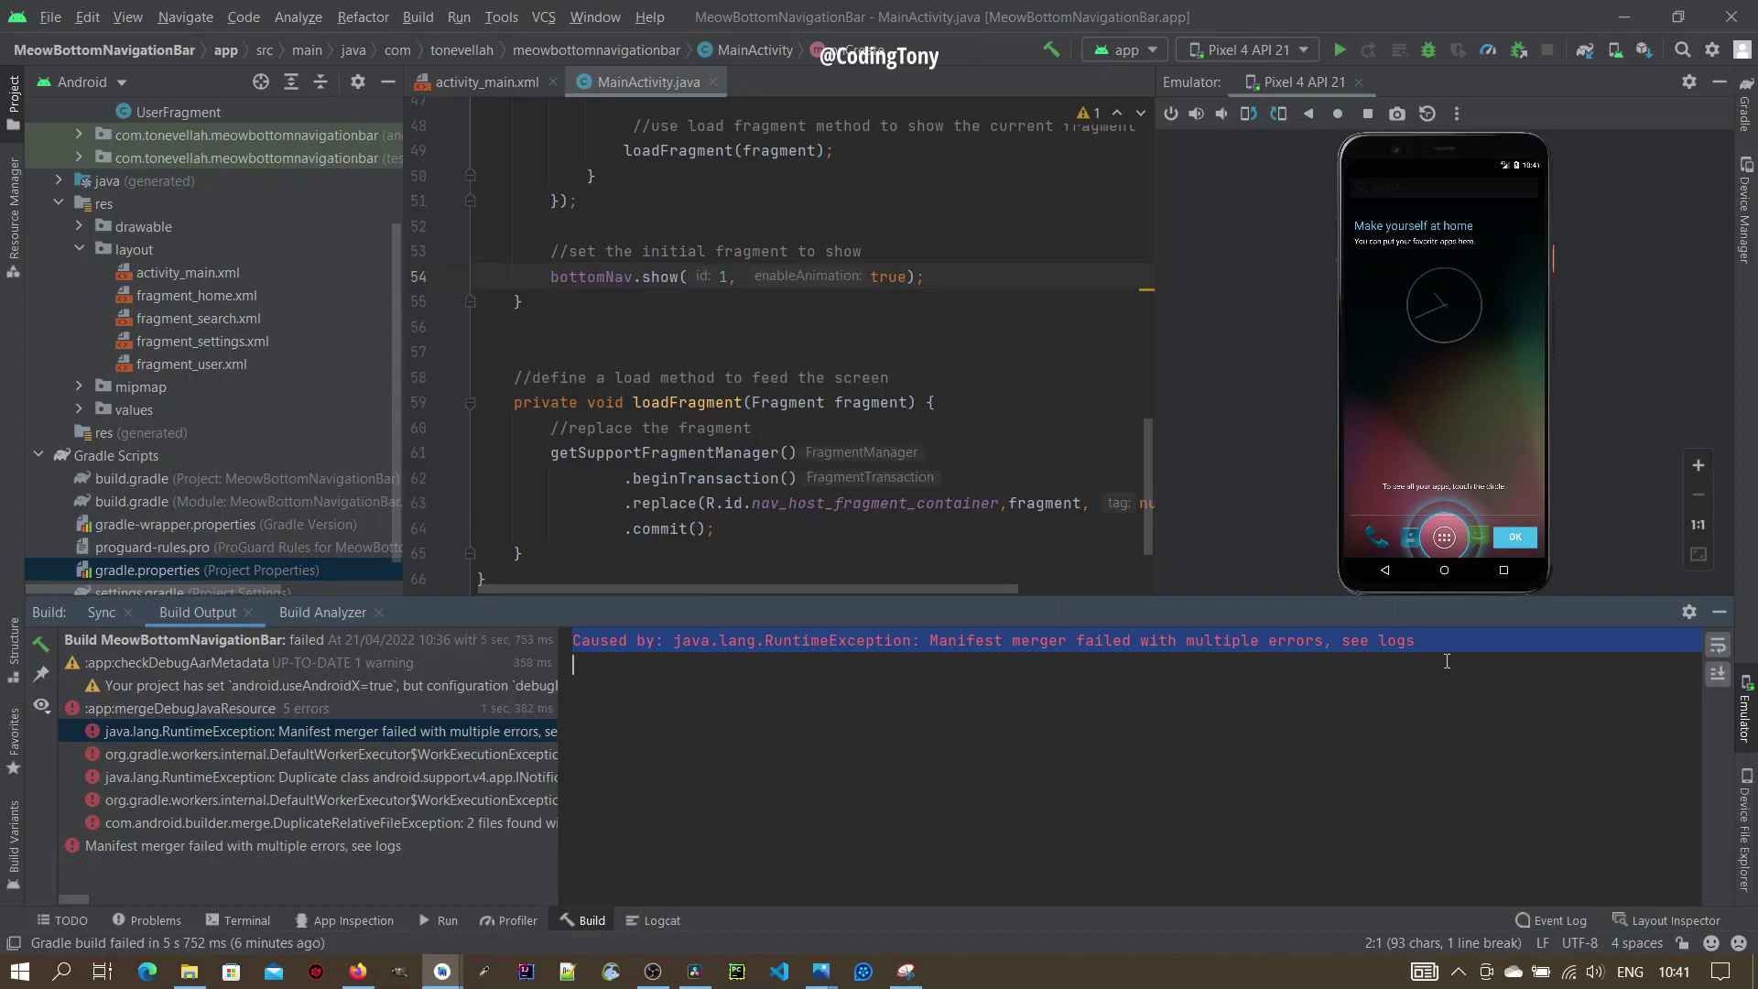
{"action": "left_click", "coordinate": [1113, 704]}
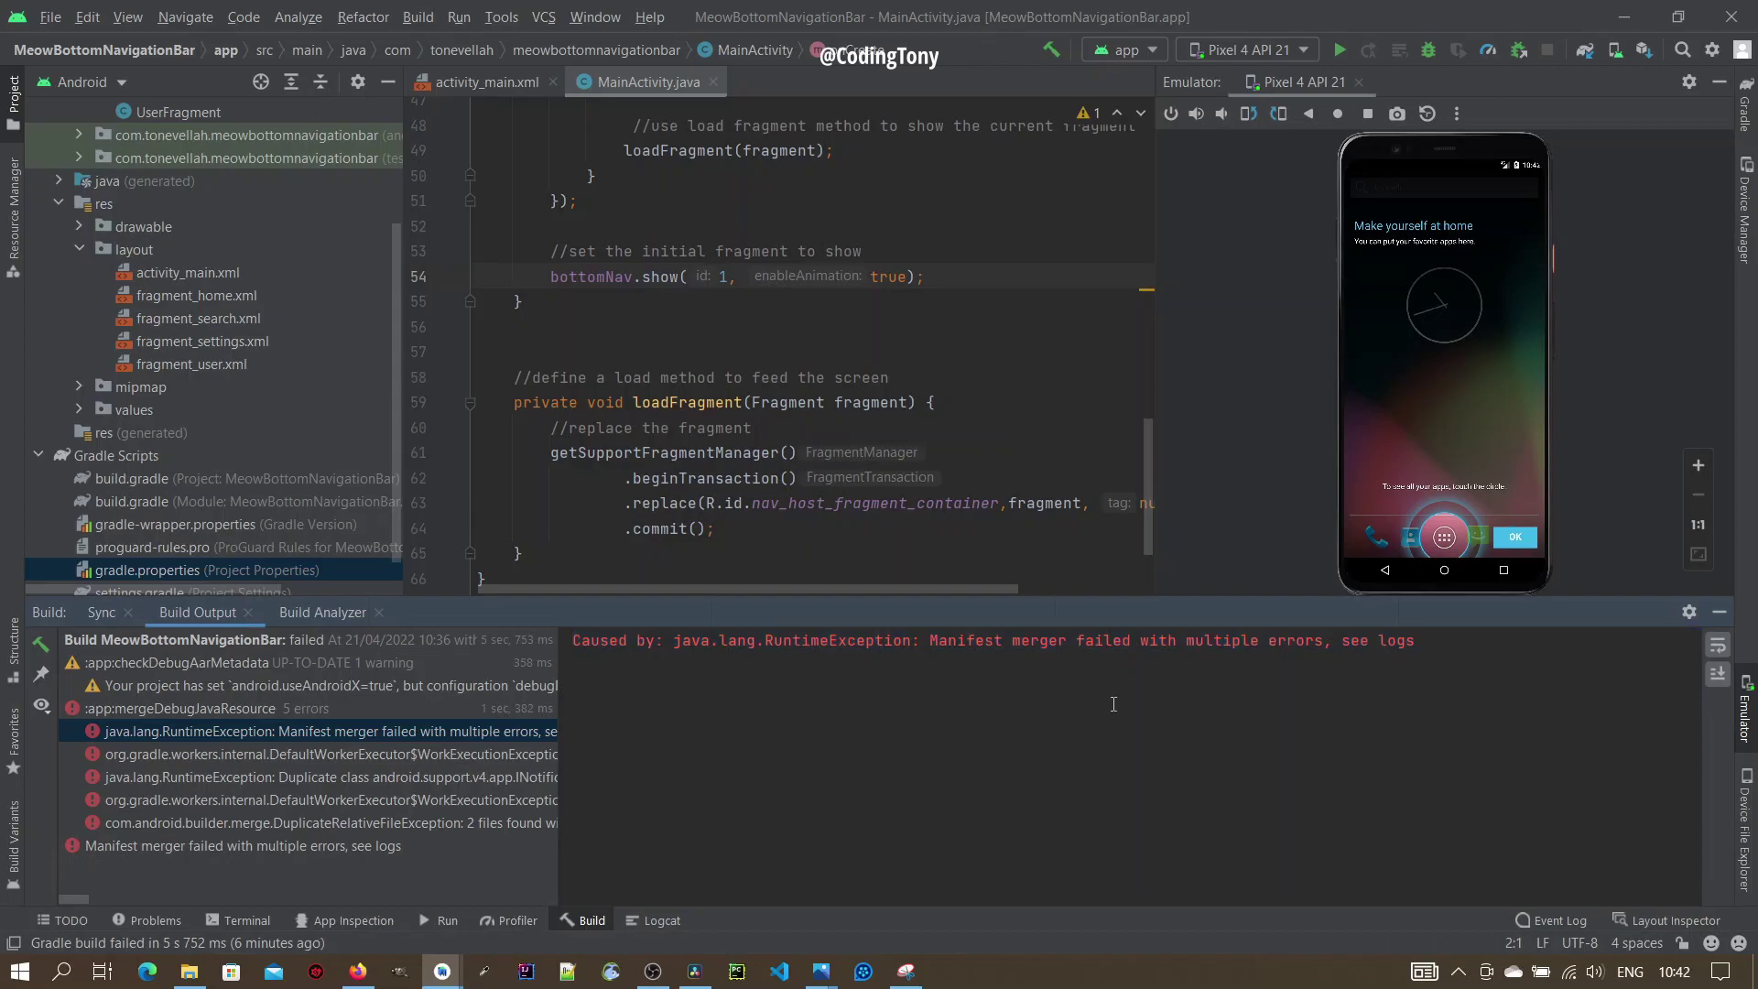
{"action": "scroll", "coordinate": [394, 284], "scroll_direction": "down", "scroll_amount": 1}
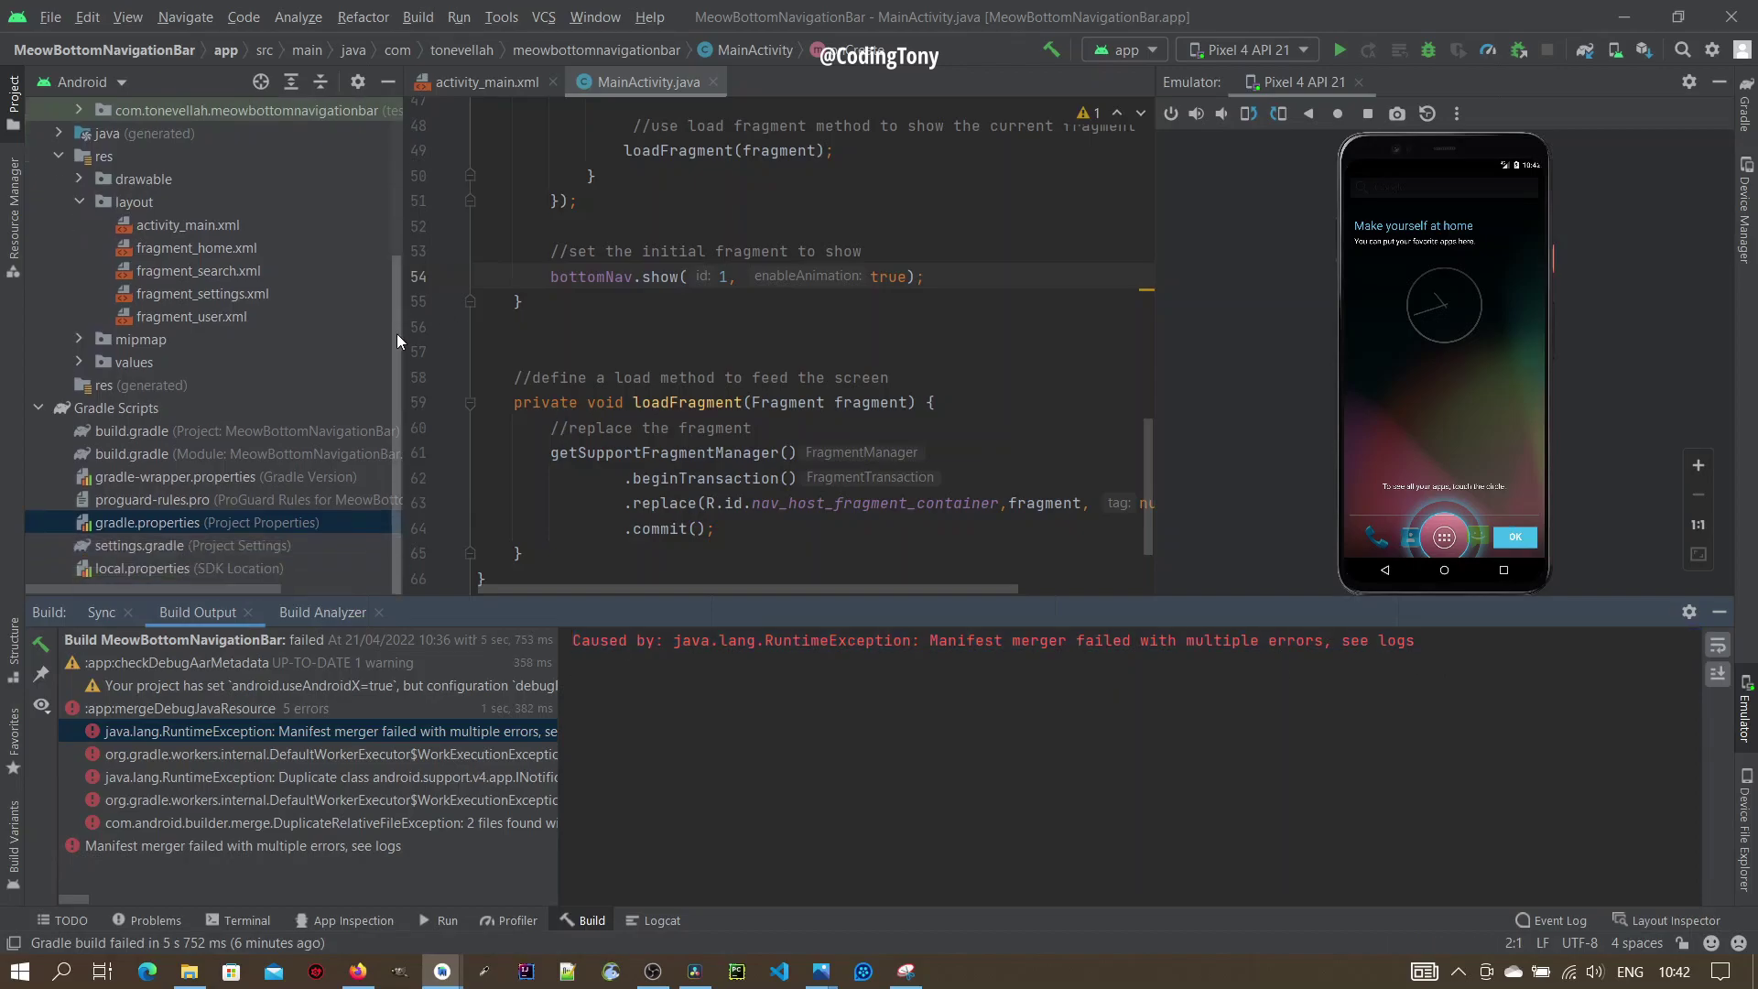
{"action": "left_click", "coordinate": [38, 410]}
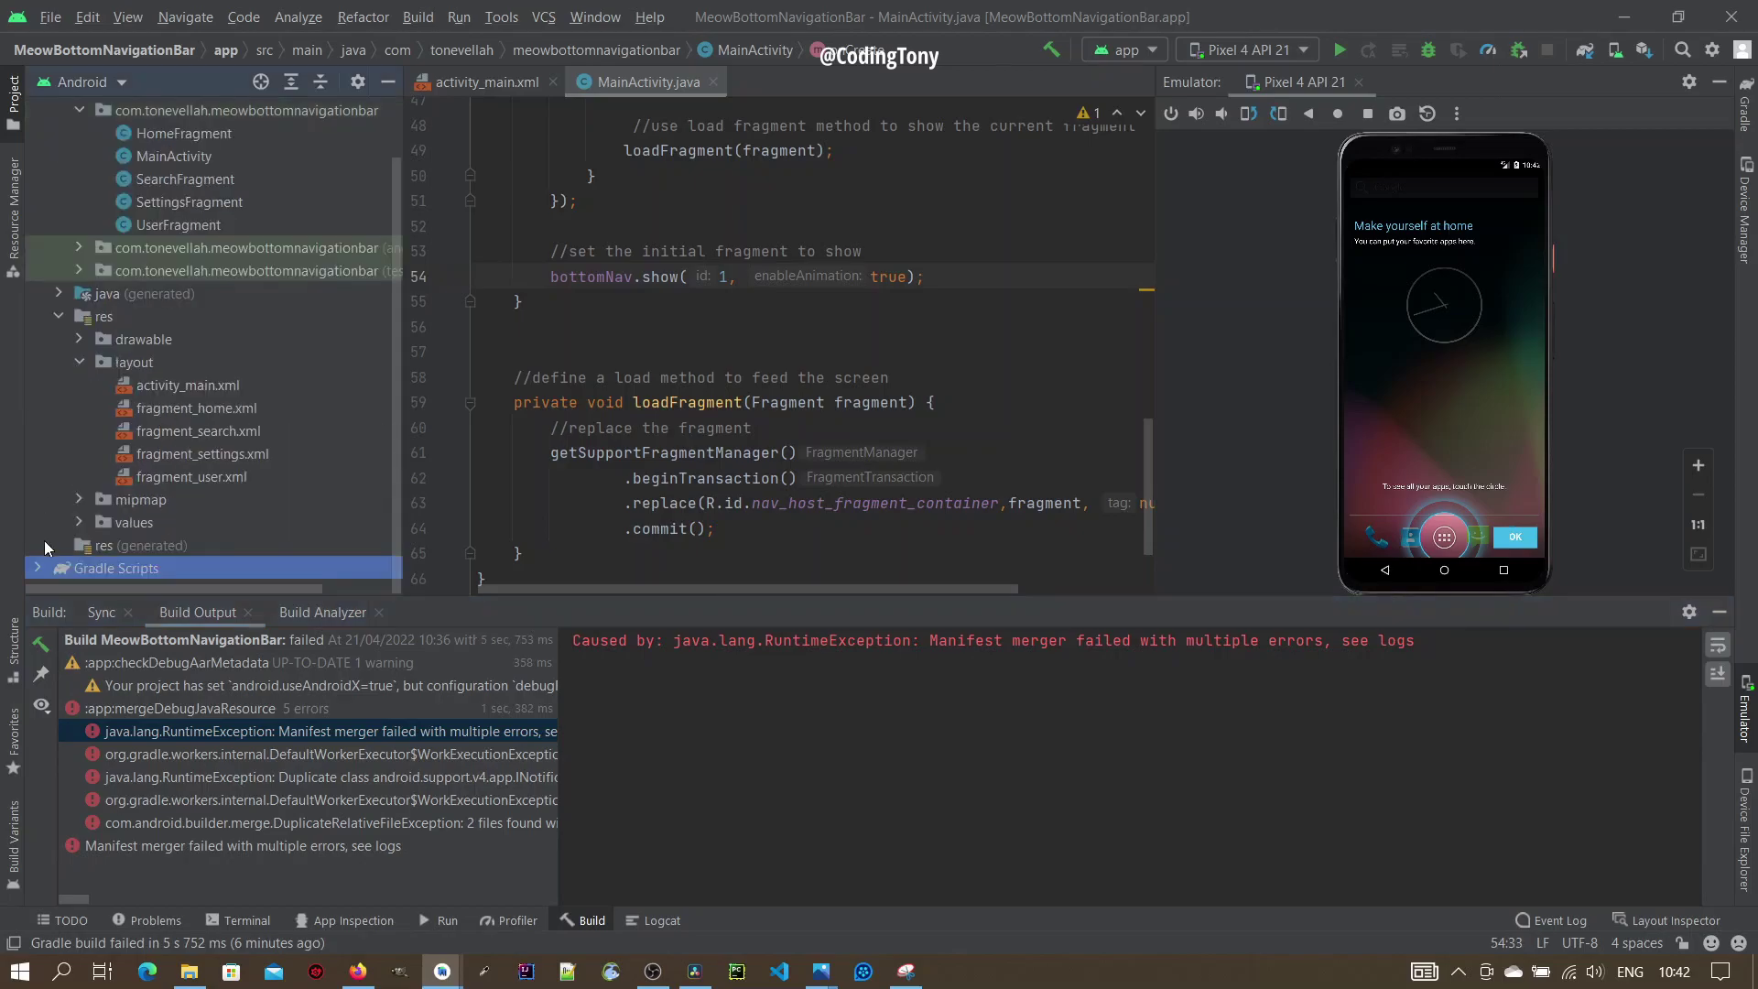
{"action": "left_click", "coordinate": [35, 569]}
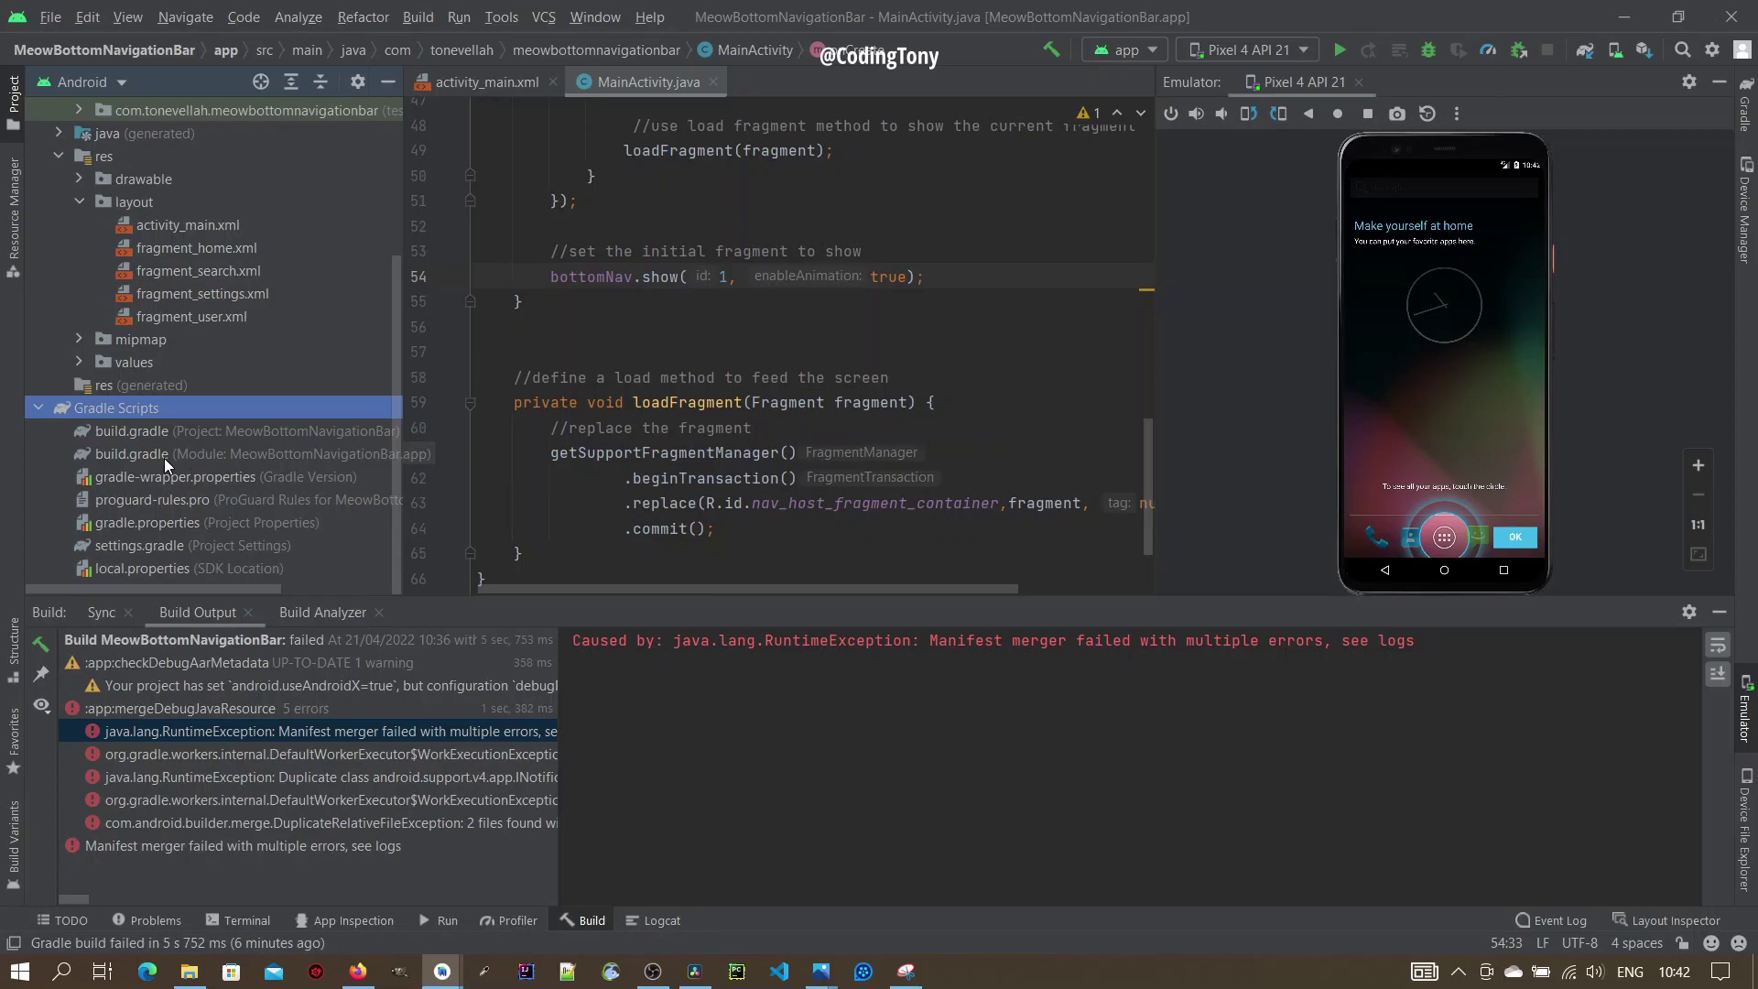
Step: Open gradle.properties and paste android.enableJetifier=true after the android.useAndroidX=true line
{"action": "double_click", "coordinate": [178, 526]}
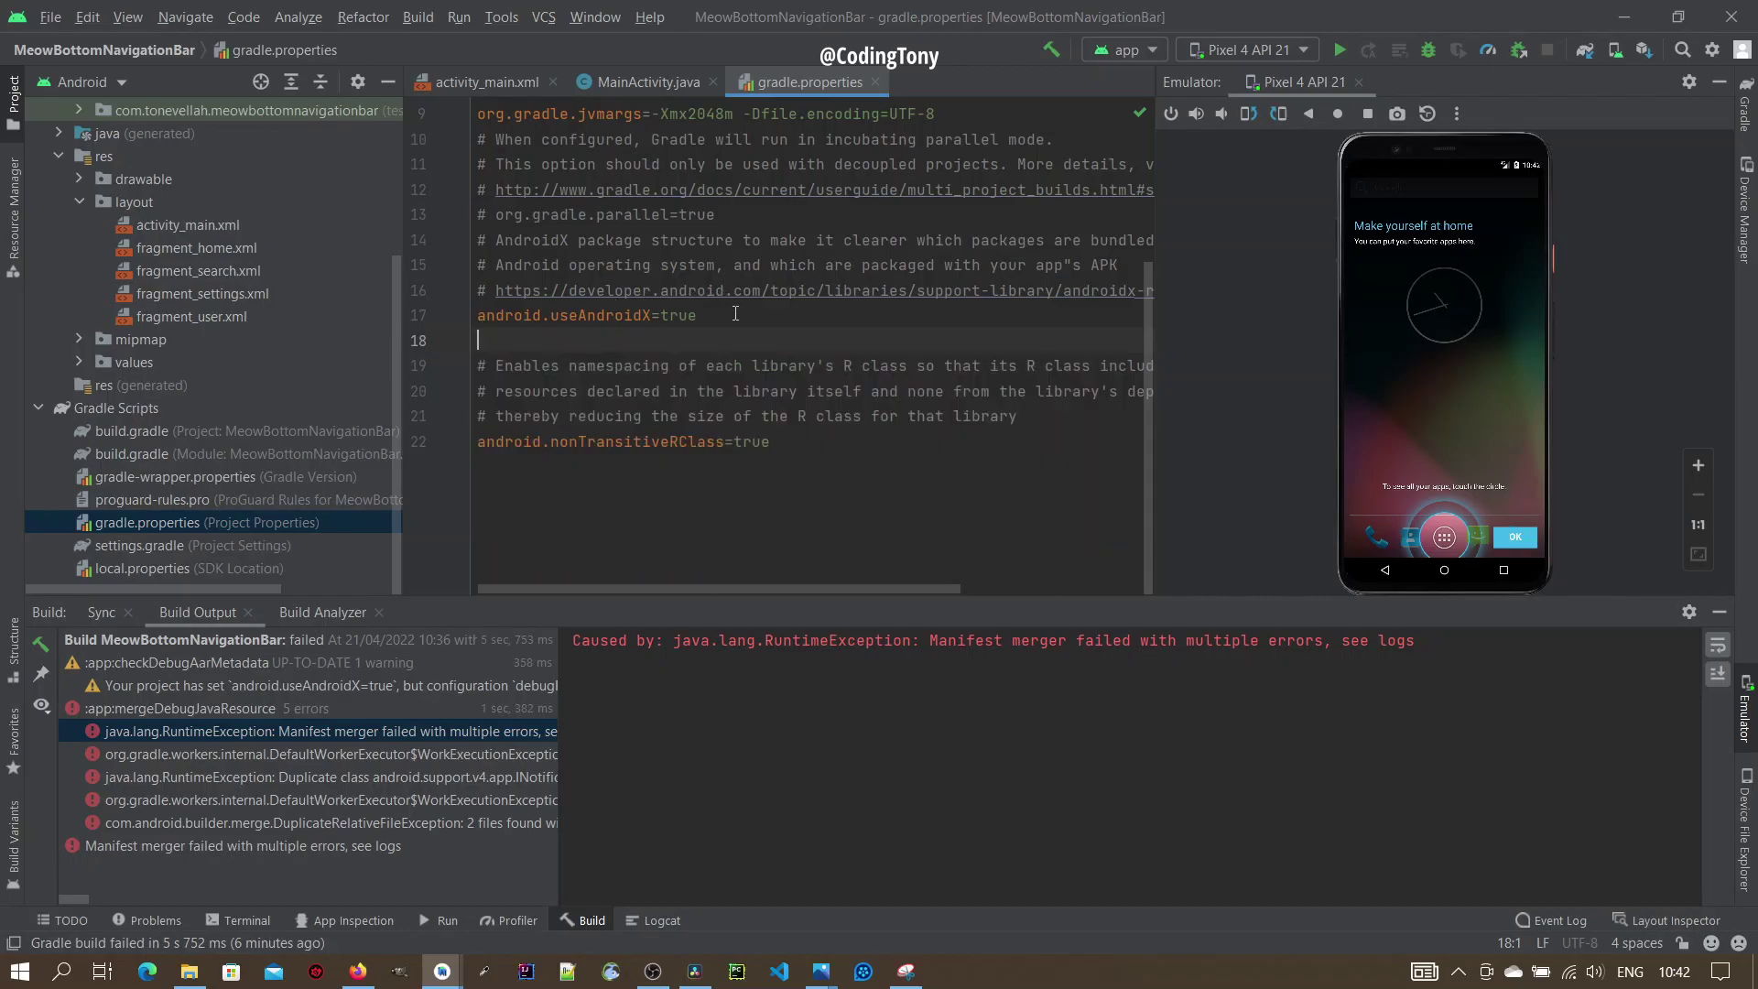
{"action": "left_click_drag", "start_coordinate": [698, 314], "coordinate": [477, 315]}
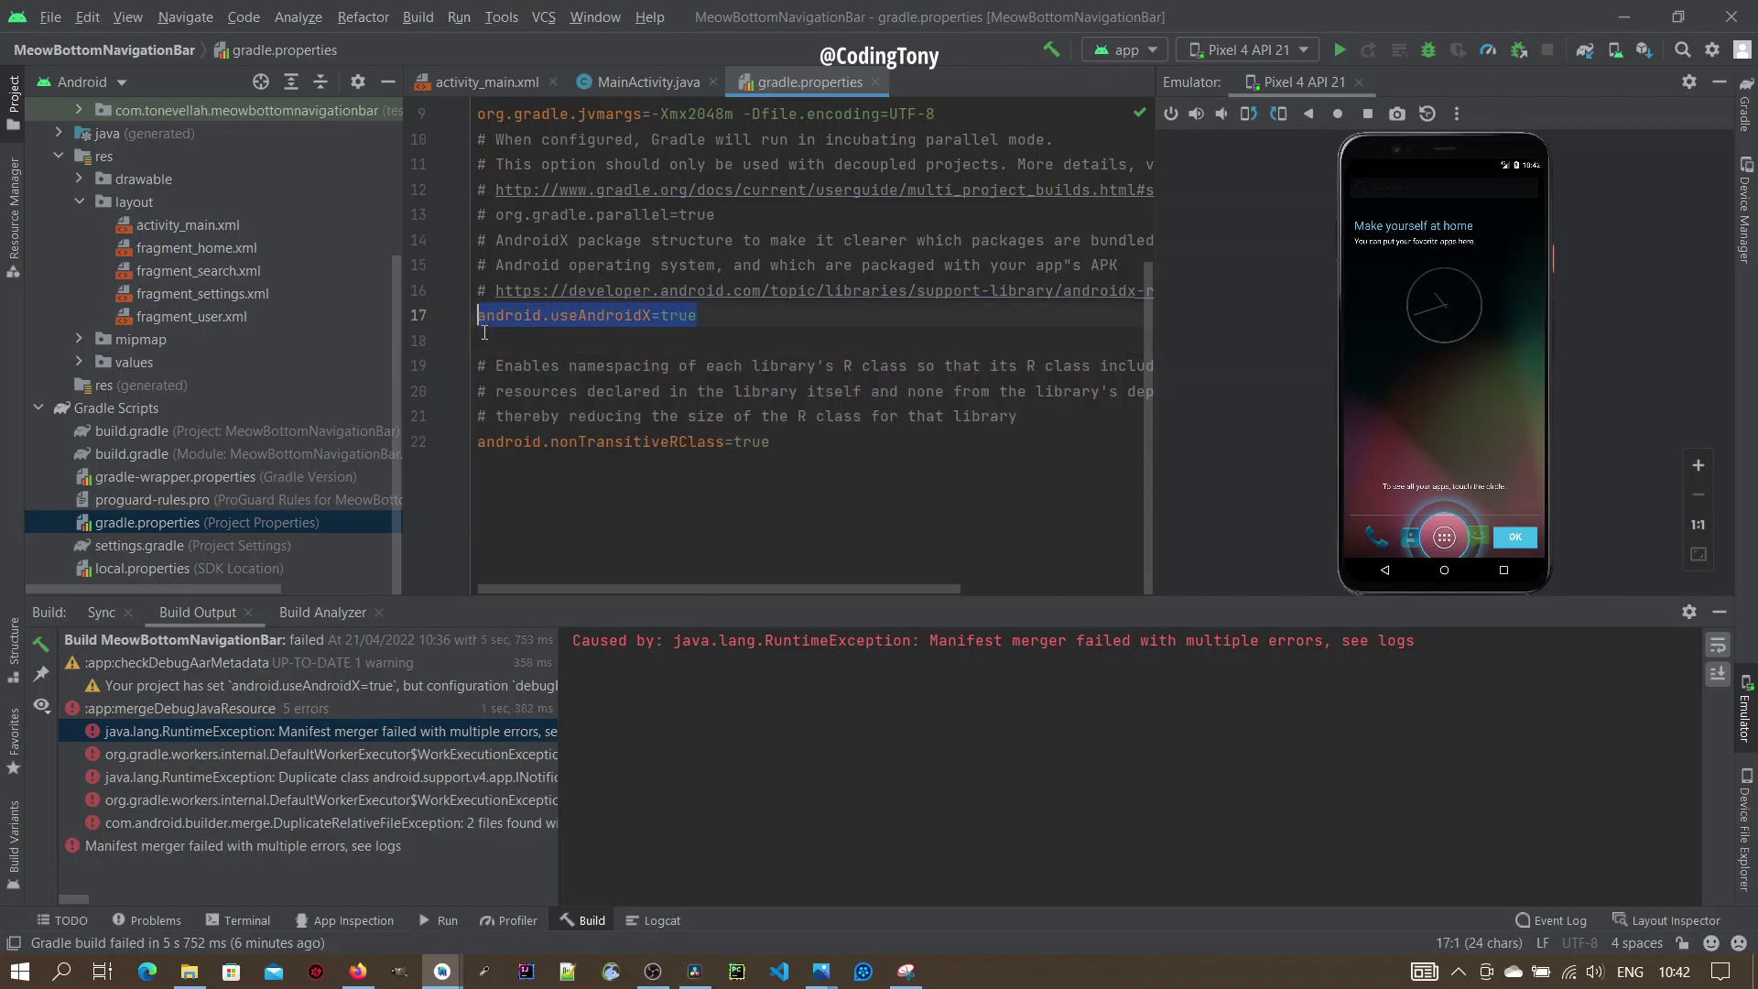
{"action": "key", "text": "ctrl+v"}
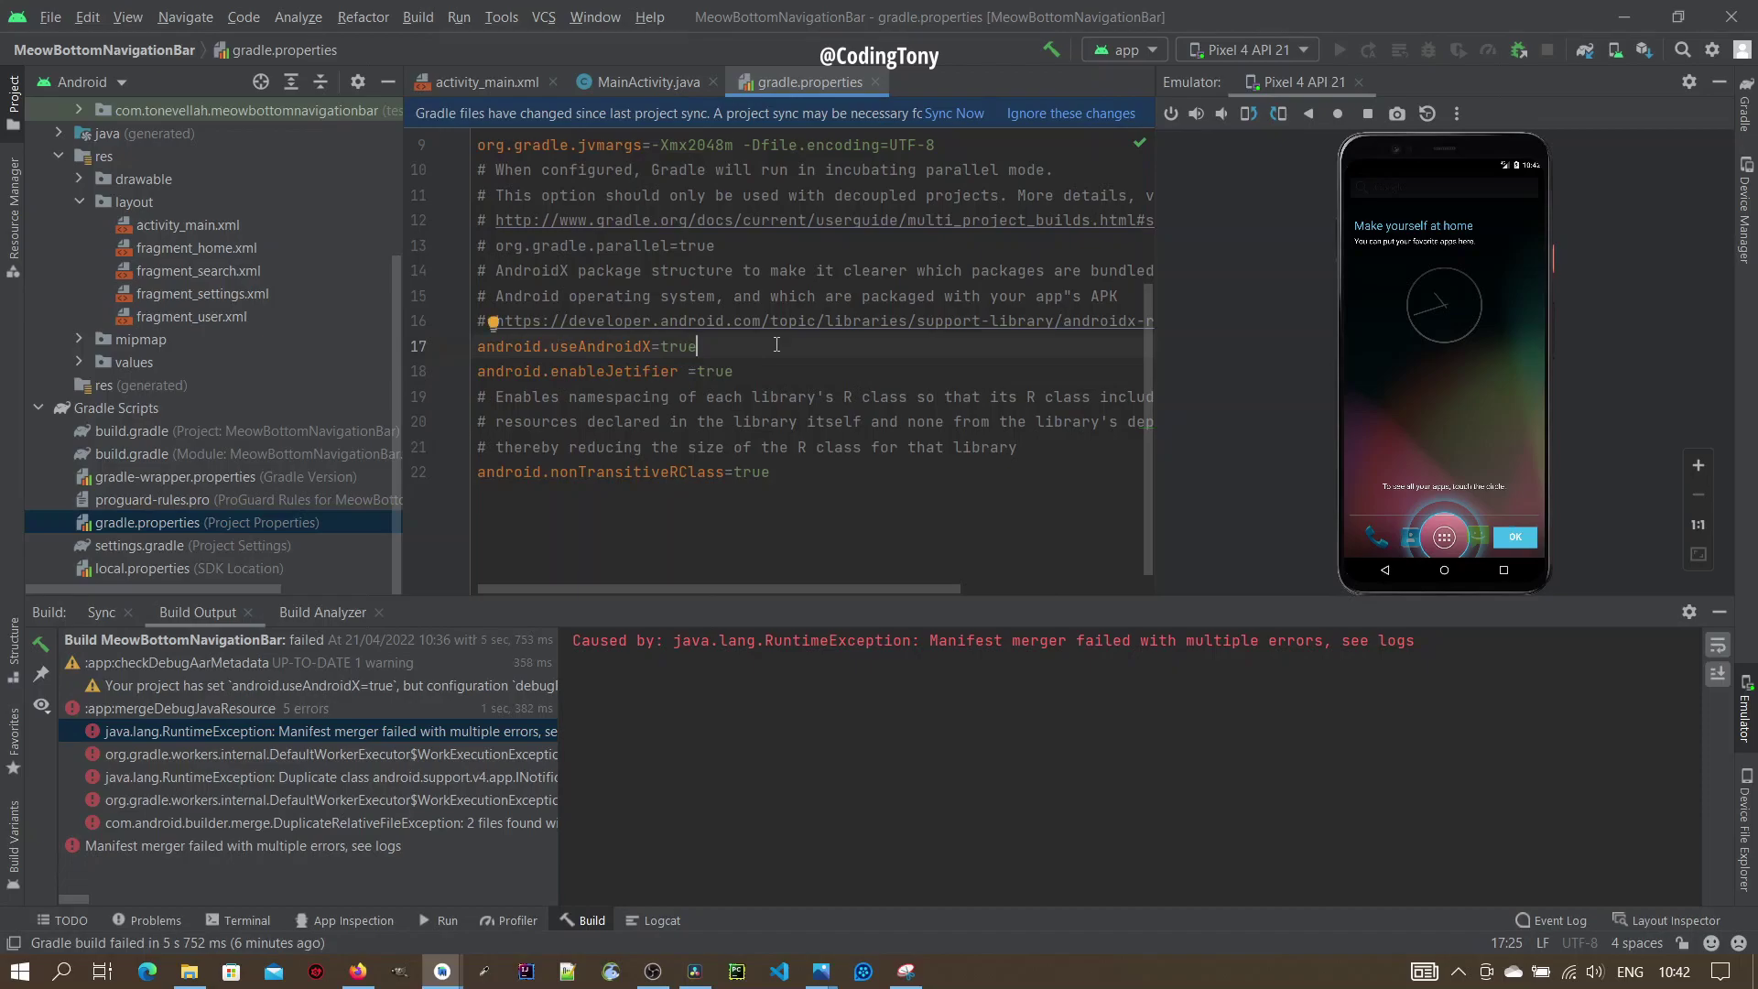
{"action": "mouse_move", "coordinate": [477, 346]}
{"action": "left_mouse_down"}
{"action": "mouse_move", "coordinate": [672, 371]}
{"action": "mouse_move", "coordinate": [475, 372]}
{"action": "left_mouse_up"}
{"action": "left_click", "coordinate": [739, 371]}
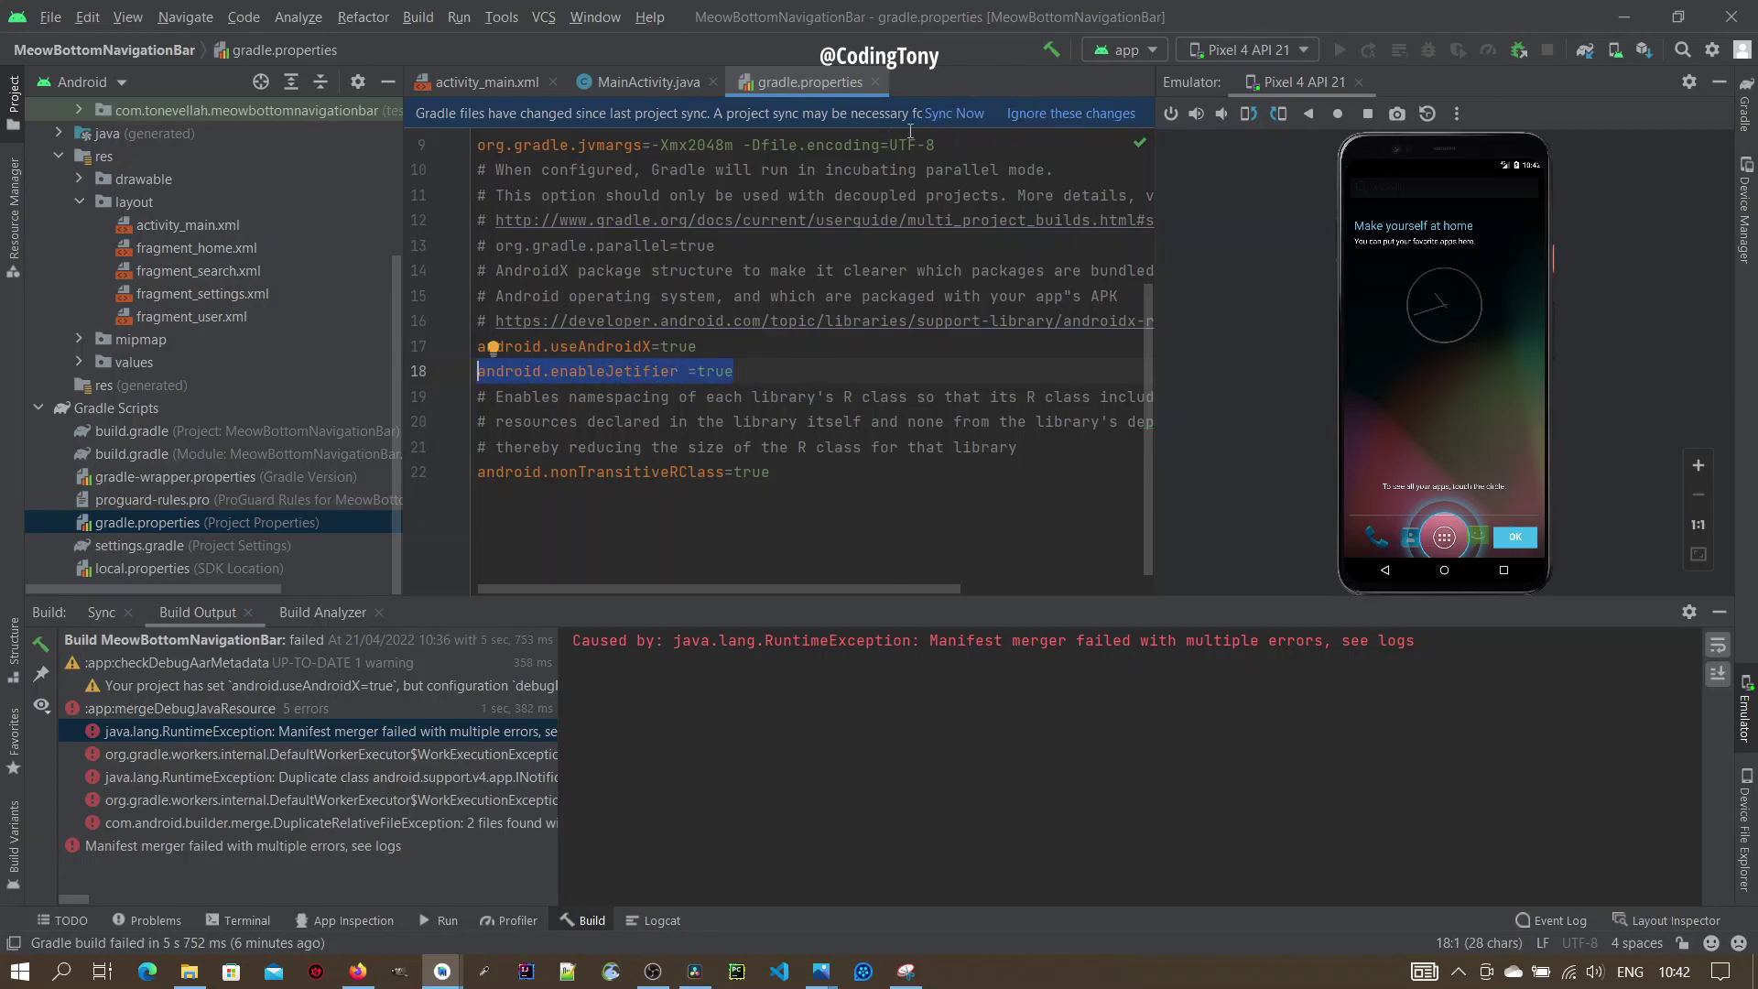
Step: Run Sync Now on the Gradle banner to apply the enableJetifier change
{"action": "left_click", "coordinate": [769, 369]}
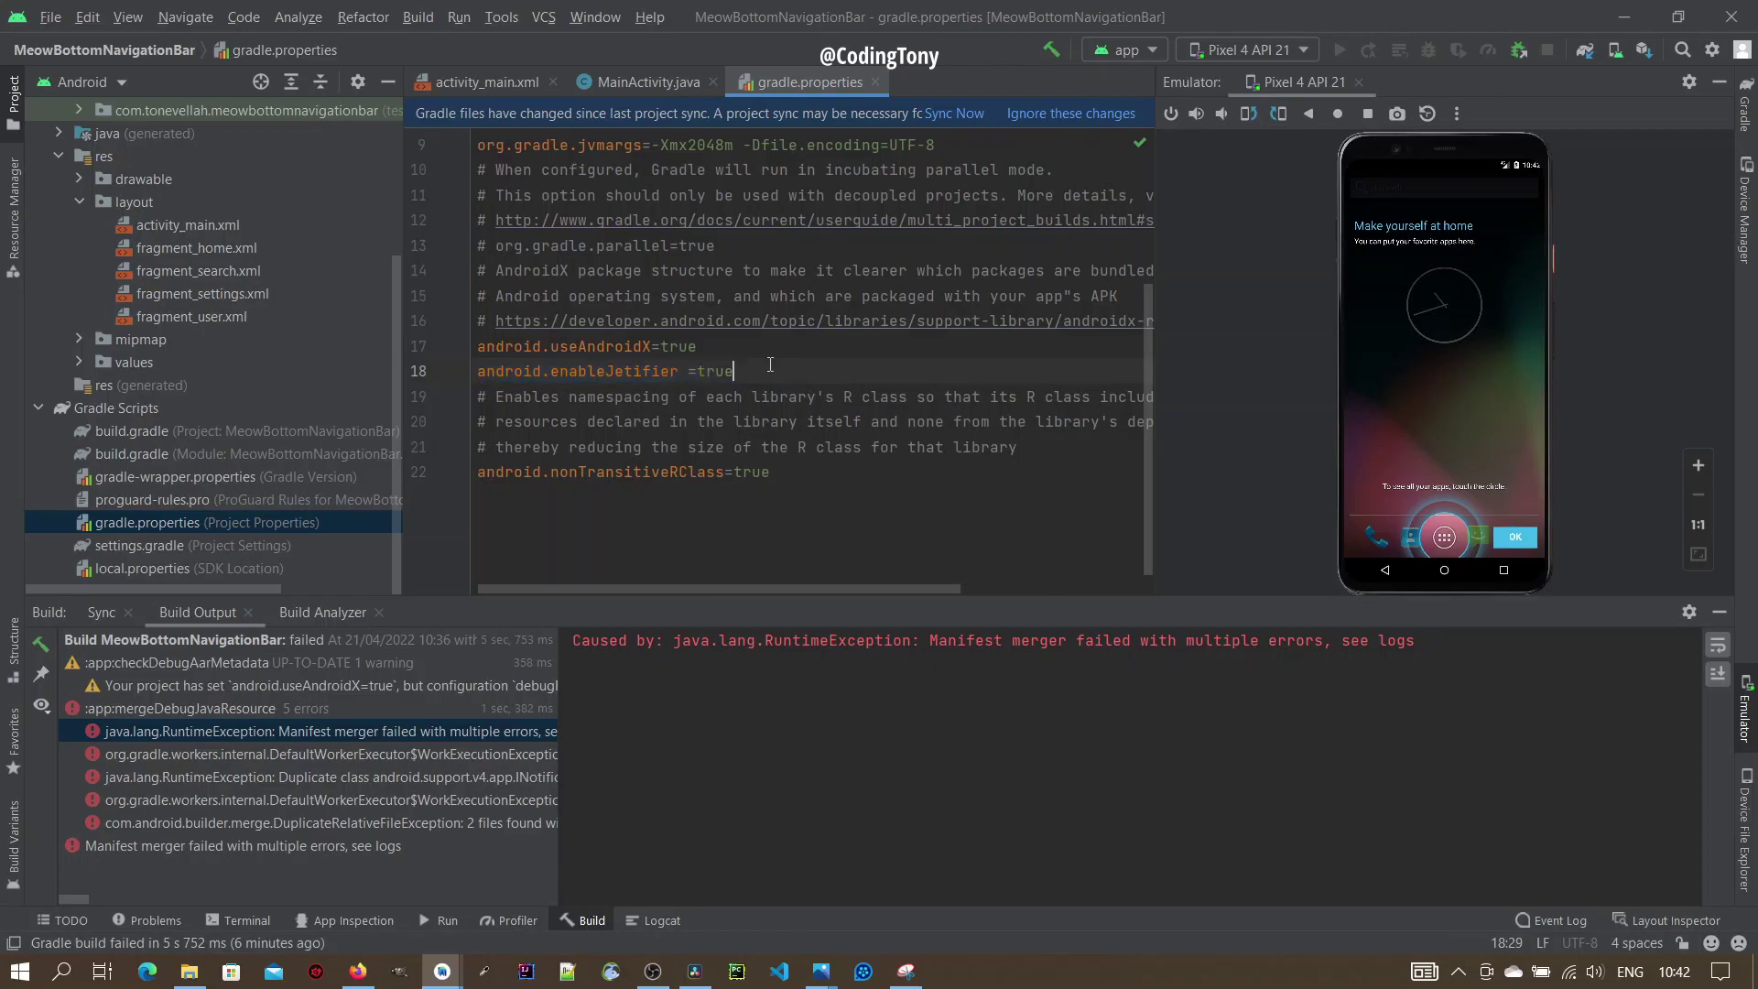
{"action": "left_click", "coordinate": [960, 115]}
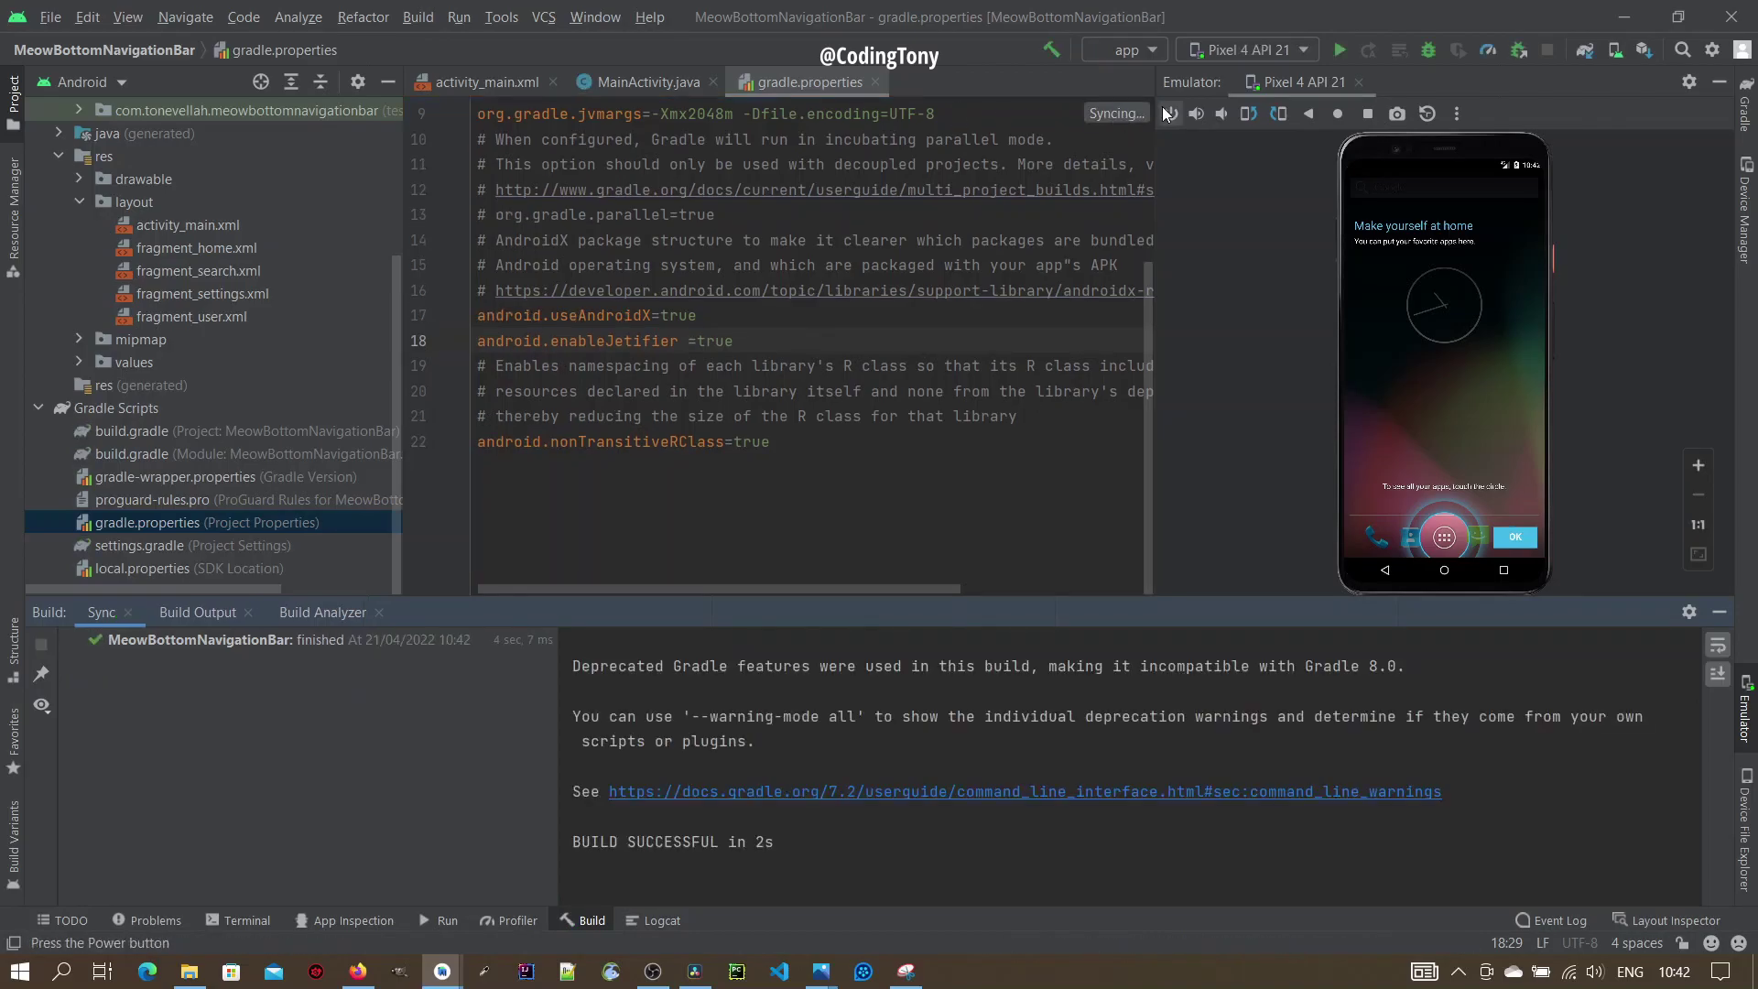
Step: Run 'app' on the Pixel 4 emulator and close the Build panel once Home appears
{"action": "left_click", "coordinate": [1341, 51]}
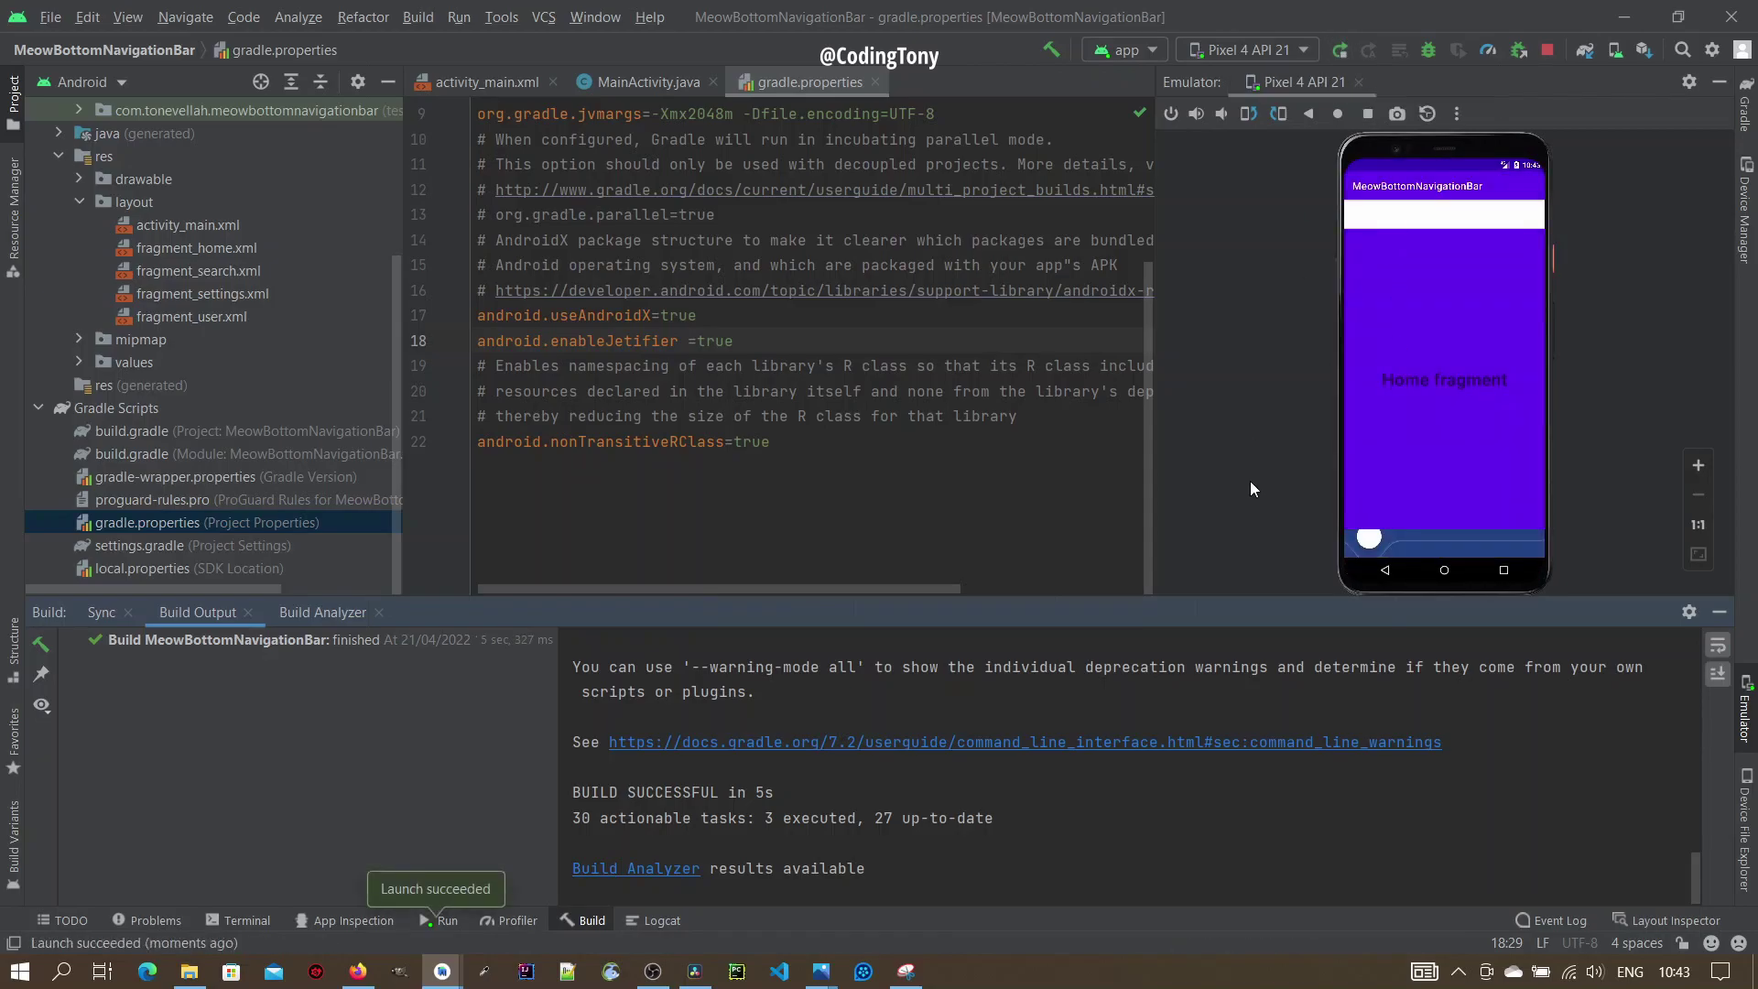
{"action": "left_click", "coordinate": [1719, 610]}
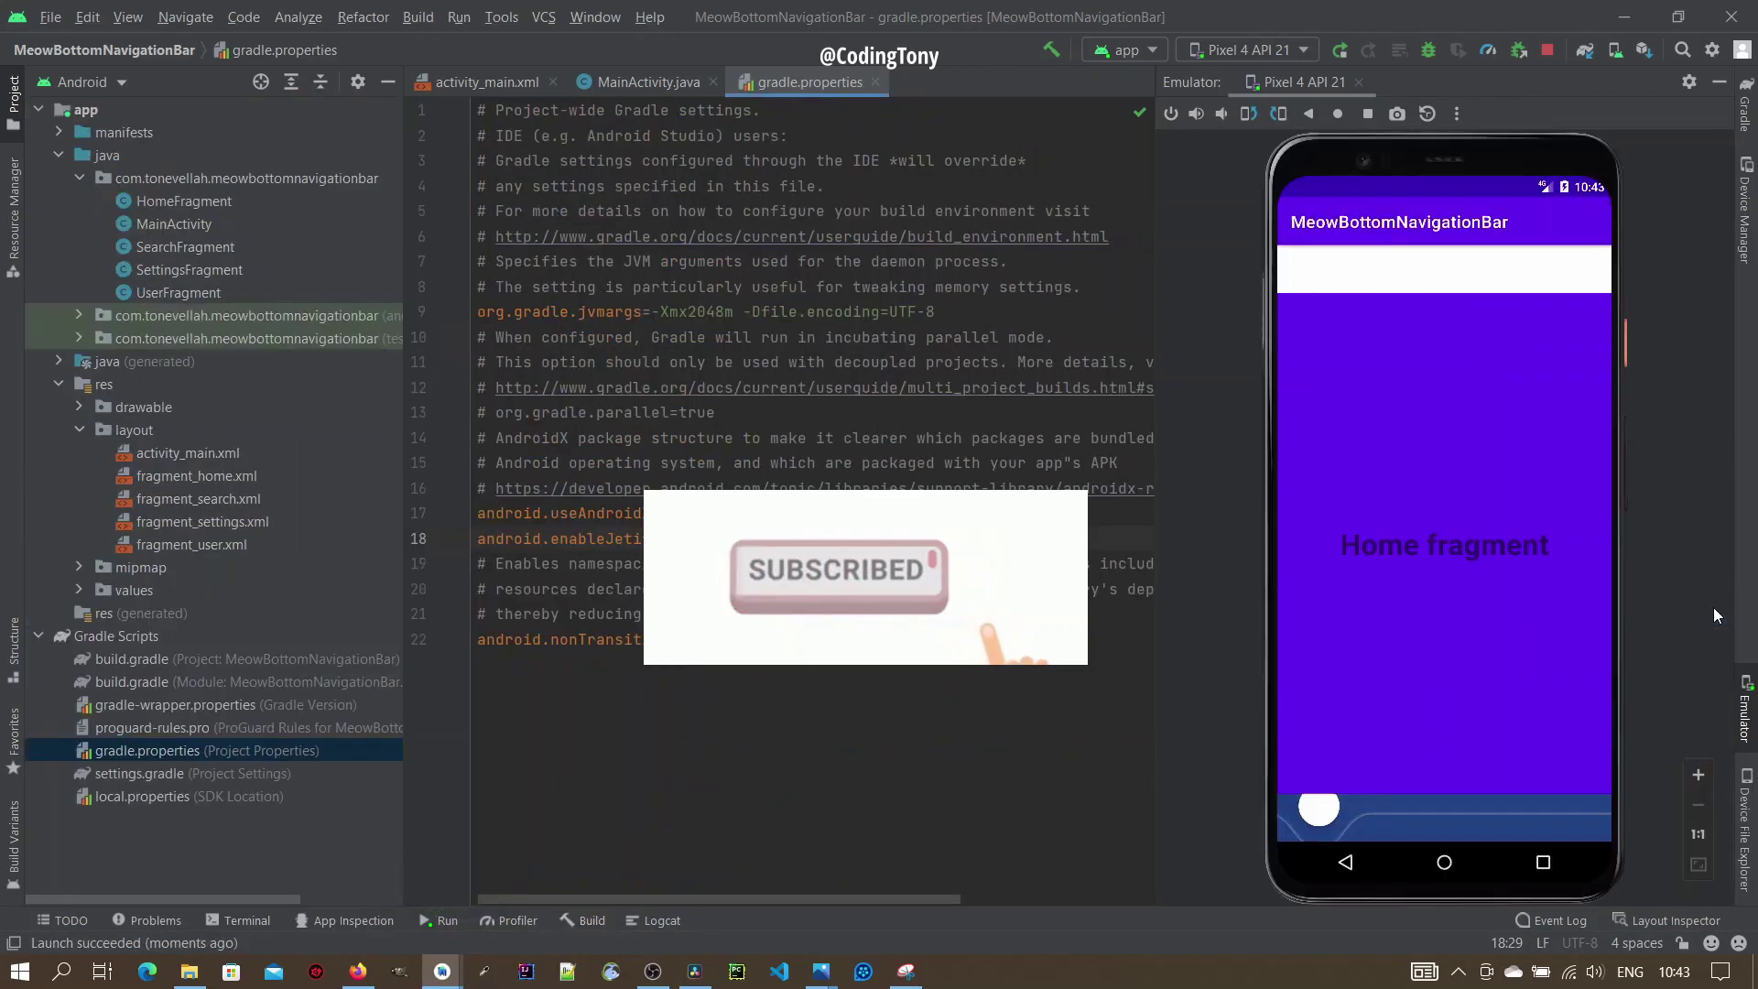